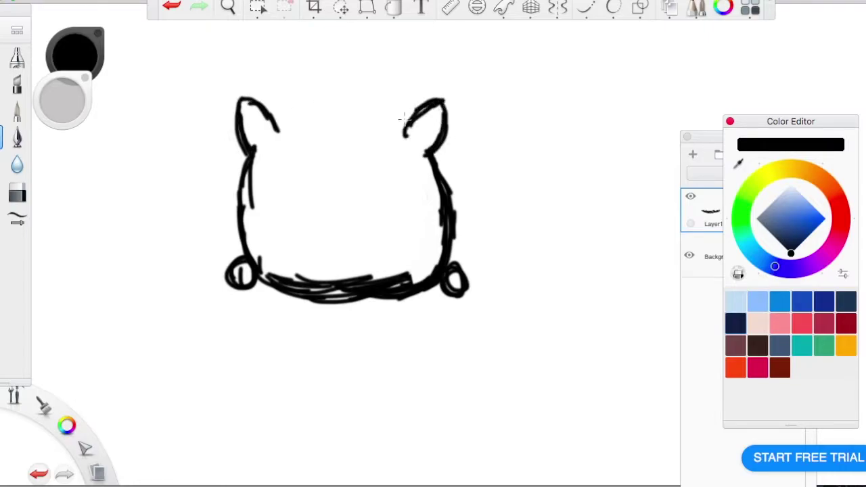
- Sketch the curved left side of the bulb rising behind the left ear
left_click_drag(233, 159, 203, 217)
left_click_drag(237, 101, 213, 220)
left_click_drag(244, 101, 283, 73)
key("ctrl+z")
key("ctrl+z")
key("ctrl+z")
left_click_drag(207, 139, 281, 76)
- Sketch the head's top edge, the bulb's right side and its pointed petals with inner lines
scroll(340, 20, "up", 5)
mouse_move(277, 118)
left_mouse_down()
mouse_move(309, 67)
mouse_move(325, 78)
mouse_move(347, 61)
mouse_move(356, 67)
mouse_move(371, 46)
mouse_move(458, 231)
left_mouse_up()
left_click_drag(441, 152, 460, 245)
left_click_drag(439, 150, 467, 248)
left_click_drag(333, 82, 302, 145)
left_click_drag(358, 82, 396, 153)
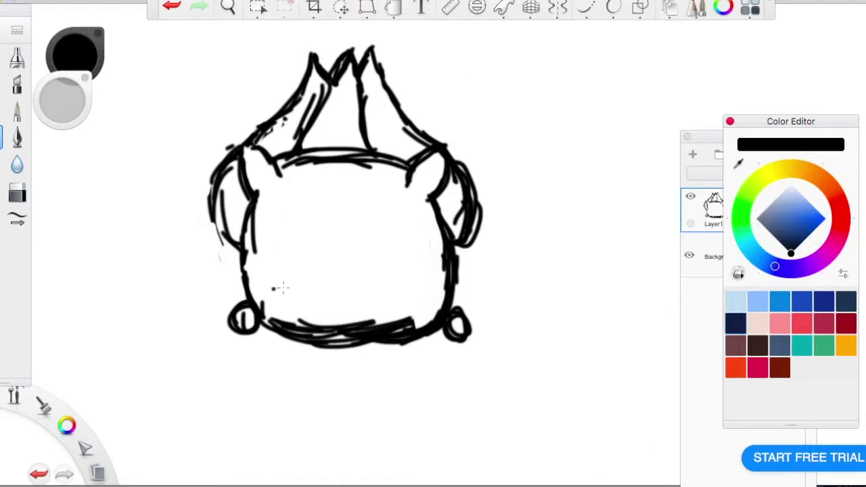
- Sketch two round eyes and a small square mouth on the face, and add a new layer
left_click_drag(281, 288, 277, 291)
left_click_drag(405, 257, 401, 293)
key("super+shift+n")
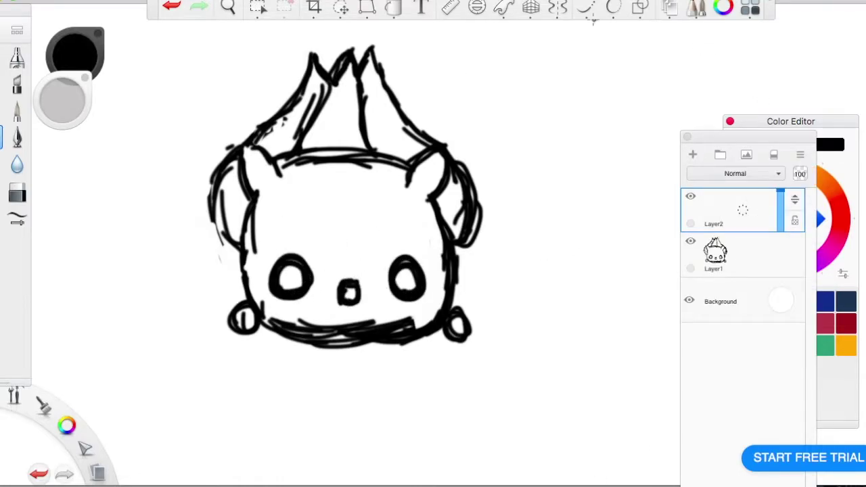
left_click_drag(260, 192, 243, 312)
key("super+z")
left_click_drag(433, 202, 455, 268)
key("super+z")
left_click_drag(257, 194, 243, 318)
key("super+z")
left_click_drag(433, 200, 446, 298)
key("super+z")
key("super+z")
mouse_move(262, 191)
left_mouse_down()
mouse_move(264, 334)
mouse_move(415, 329)
left_mouse_up()
key("super+z")
mouse_move(425, 191)
left_mouse_down()
mouse_move(449, 237)
mouse_move(255, 215)
mouse_move(284, 333)
mouse_move(462, 197)
left_mouse_up()
key("super+z")
key("super+z")
left_click_drag(260, 190, 313, 344)
key("super+z")
key("]")
key("super+z")
mouse_move(262, 193)
left_mouse_down()
mouse_move(255, 334)
mouse_move(401, 322)
mouse_move(243, 277)
mouse_move(313, 339)
mouse_move(409, 340)
mouse_move(425, 215)
left_mouse_up()
key("super+z")
key("super+z")
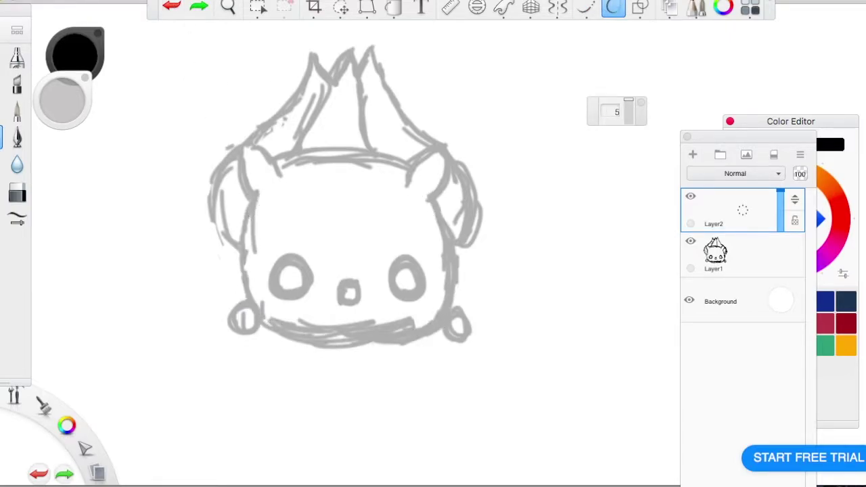
- Ink clean outlines of the head and both pointed ears over the faded sketch
mouse_move(257, 191)
left_mouse_down()
mouse_move(245, 298)
mouse_move(366, 340)
mouse_move(440, 223)
left_mouse_up()
left_click_drag(407, 181, 426, 211)
mouse_move(256, 203)
left_mouse_down()
mouse_move(247, 145)
mouse_move(281, 189)
left_mouse_up()
left_click_drag(270, 165, 406, 180)
- Ink the bulb's outer outline with its three pointed tips, using Steady Stroke at 50
mouse_move(244, 251)
left_mouse_down()
mouse_move(231, 140)
mouse_move(314, 42)
mouse_move(323, 76)
mouse_move(353, 62)
mouse_move(307, 40)
mouse_move(364, 98)
mouse_move(376, 47)
left_mouse_up()
key("super+z")
mouse_move(379, 68)
left_mouse_down()
mouse_move(467, 182)
mouse_move(474, 240)
mouse_move(420, 139)
mouse_move(448, 240)
left_mouse_up()
key("super+z")
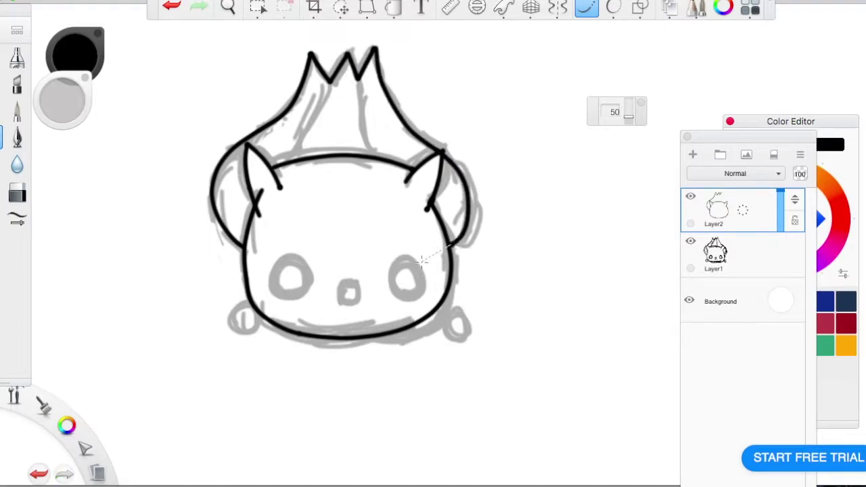
key("e")
key("super+z")
key("c")
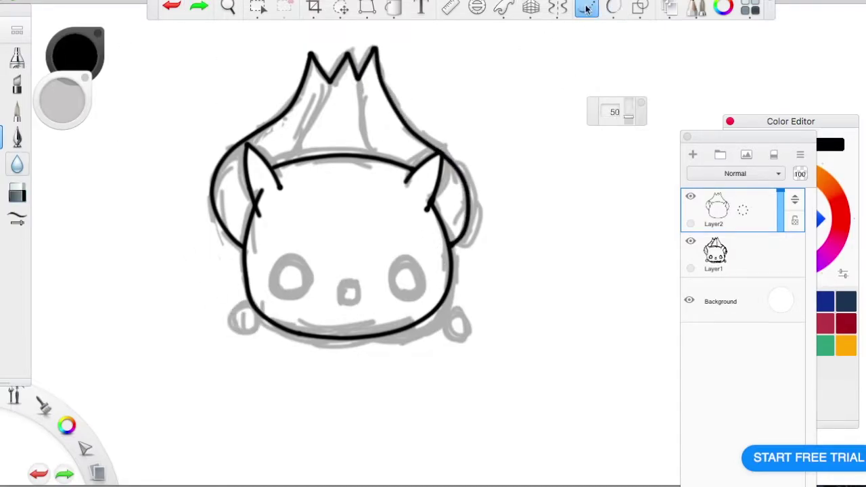
- Ink the two small rounded feet at the lower corners of the head
left_click(613, 7)
left_click_drag(230, 302, 265, 335)
key("super+z")
key("c")
mouse_move(252, 298)
left_mouse_down()
mouse_move(233, 332)
mouse_move(260, 320)
left_mouse_up()
key("super+z")
key("bracketright")
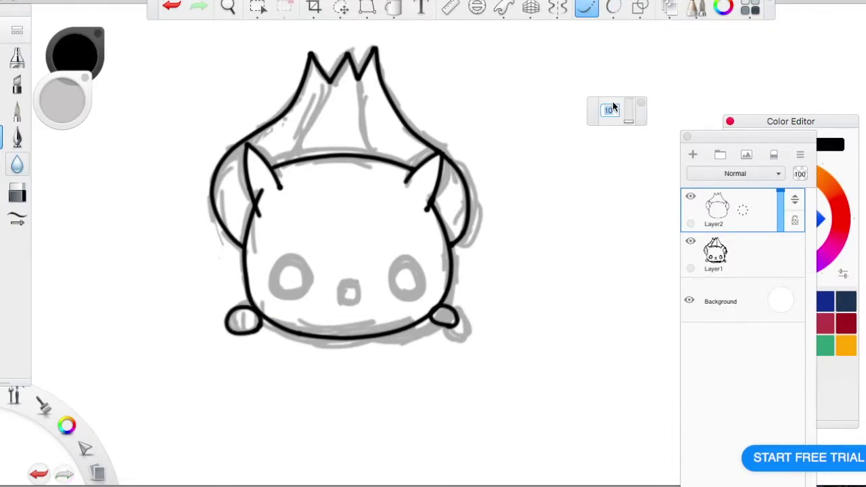
- Hide the rough sketch layer and tidy the inked line art, including the bulb's two inner petal lines
left_click(690, 197)
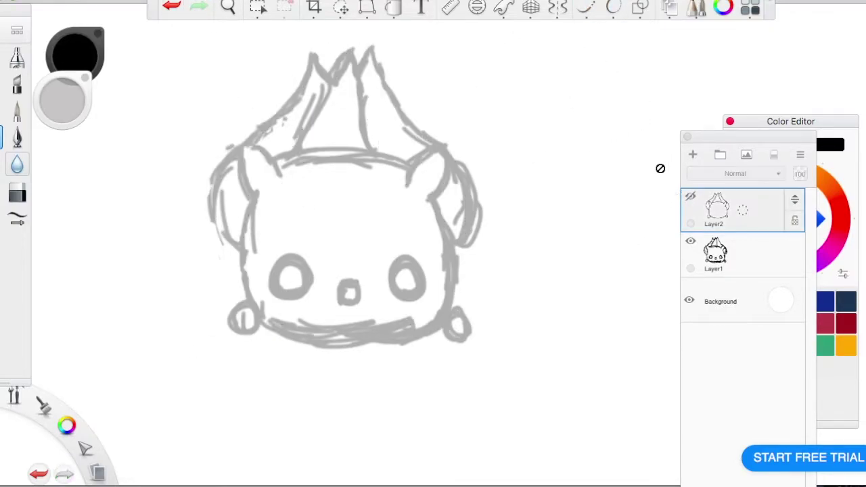
left_click(691, 196)
left_click(691, 241)
key("e")
mouse_move(438, 321)
left_mouse_down()
mouse_move(455, 318)
mouse_move(441, 325)
left_mouse_up()
key("e")
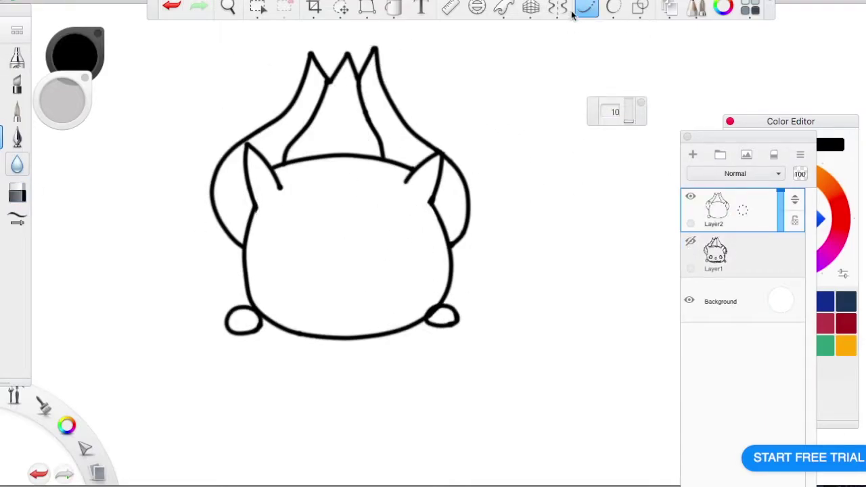
- Draw a small oval inside each ear
key("e")
key("e")
left_click_drag(415, 186, 423, 177)
- Draw a large oval outline for the left eye with Steady Stroke set to 15
left_click_drag(279, 267, 310, 307)
key("ctrl+z")
key("ctrl+z")
mouse_move(279, 266)
left_mouse_down()
mouse_move(311, 308)
mouse_move(311, 257)
left_mouse_up()
key("ctrl+z")
key("ctrl+z")
key("ctrl+z")
type("15")
key("ctrl+z")
key("ctrl+z")
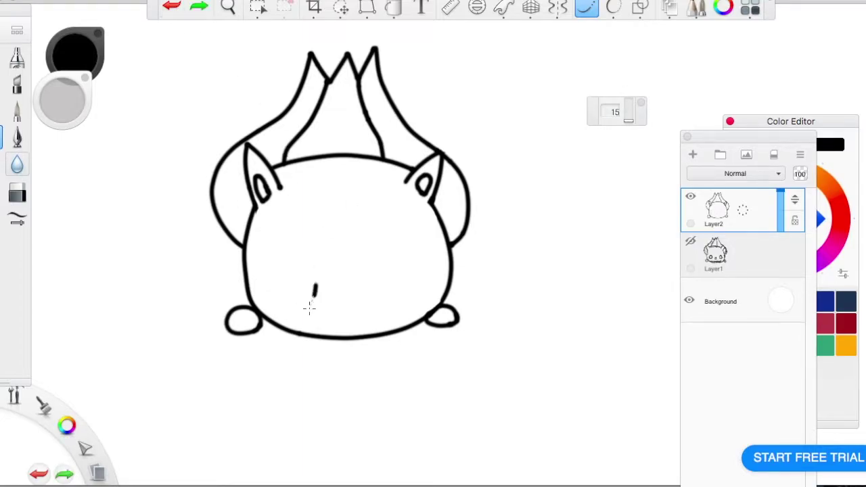
left_click_drag(316, 290, 317, 271)
- Duplicate the left eye outline and place the copy on the right side of the face
key("m")
left_click_drag(323, 319, 265, 242)
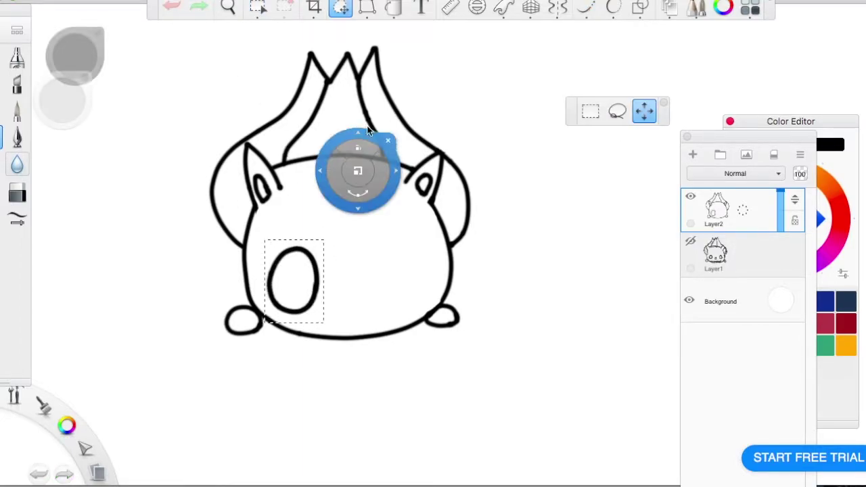
key("ctrl+c")
key("ctrl+v")
left_click_drag(293, 280, 404, 281)
- Draw three small rounded highlights inside the left eye with Steady Stroke set to 10
key("b")
mouse_move(306, 272)
left_mouse_down()
mouse_move(280, 272)
mouse_move(298, 274)
mouse_move(284, 271)
mouse_move(282, 294)
left_mouse_up()
key("ctrl+z")
key("ctrl+z")
type("10")
key("ctrl+z")
key("ctrl+z")
key("ctrl+z")
- Erase the plain oval outline of the right eye
key("e")
key("m")
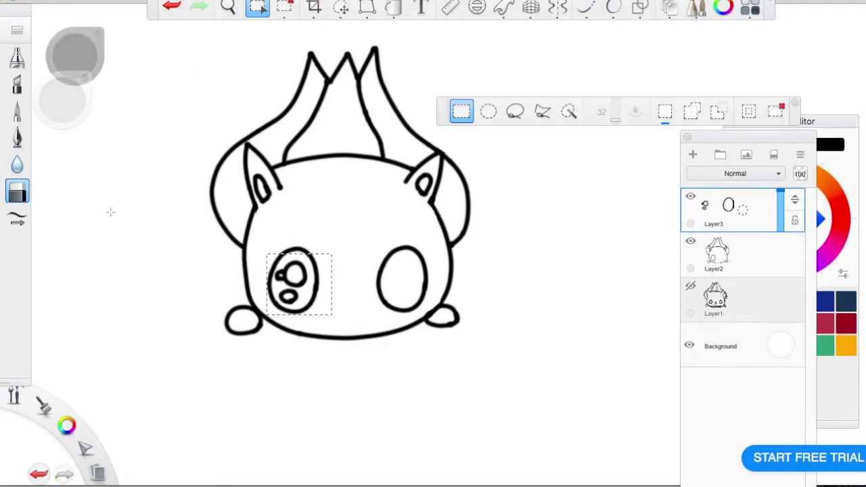
key("e")
left_click_drag(405, 248, 423, 282)
- Merge the highlights into the line art and place a copy of the complete left eye on the right side
key("m")
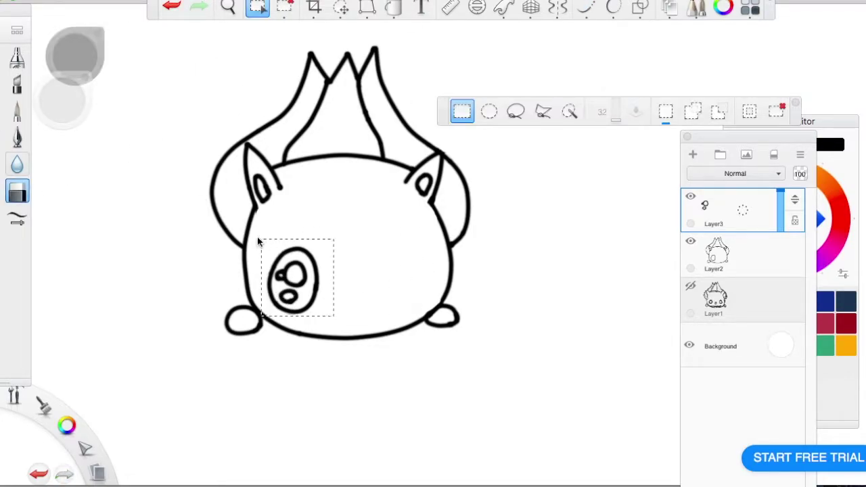
key("ctrl+c")
key("ctrl+e")
key("ctrl+v")
left_click_drag(293, 278, 379, 293)
left_click_drag(360, 88, 390, 73)
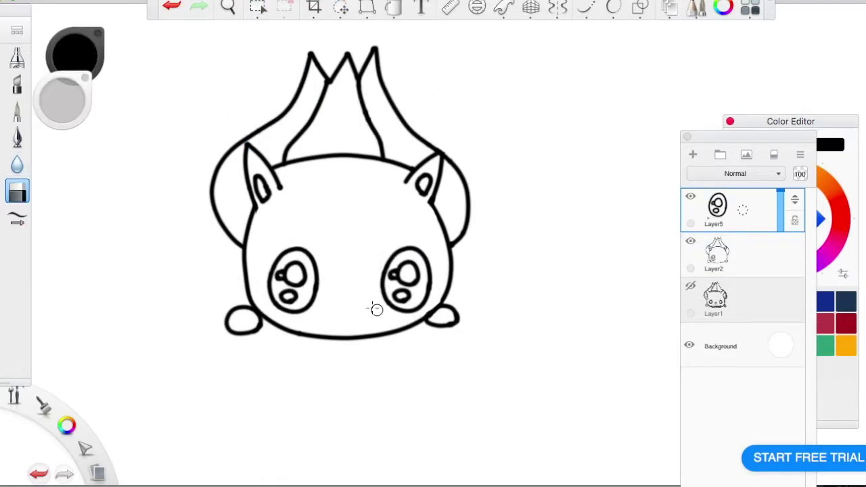
- Draw the mouth's short straight upper edge between the eyes and merge the layer into the line art
key("l")
mouse_move(335, 284)
left_mouse_down()
mouse_move(363, 293)
mouse_move(357, 286)
left_mouse_up()
key("ctrl+z")
key("bracketright")
key("ctrl+z")
key("ctrl+z")
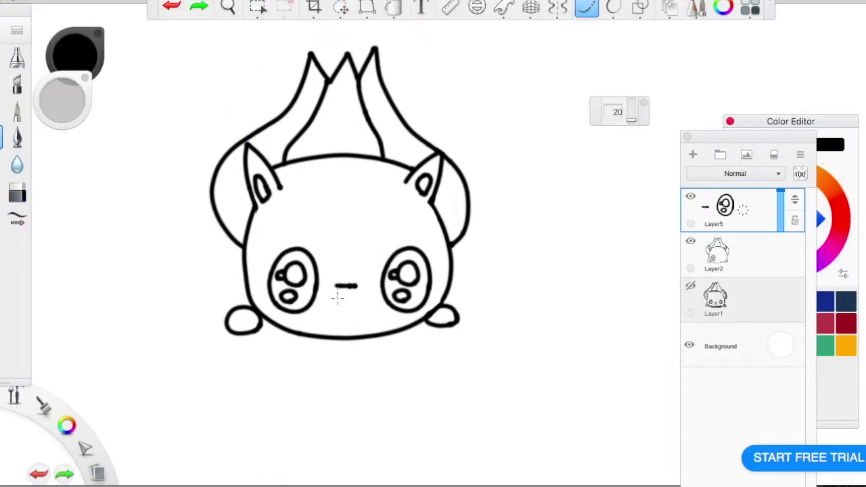
key("ctrl+e")
- Complete the small open mouth with a rounded lower edge, using Steady Stroke at 15
left_click(613, 111)
type("15")
key("ctrl+z")
mouse_move(333, 286)
left_mouse_down()
mouse_move(360, 283)
mouse_move(338, 279)
mouse_move(352, 302)
mouse_move(337, 280)
left_mouse_up()
key("super+z")
- Add a new layer beneath the line art and choose a medium green as the brush colour
left_click(693, 155)
left_click_drag(795, 199, 807, 247)
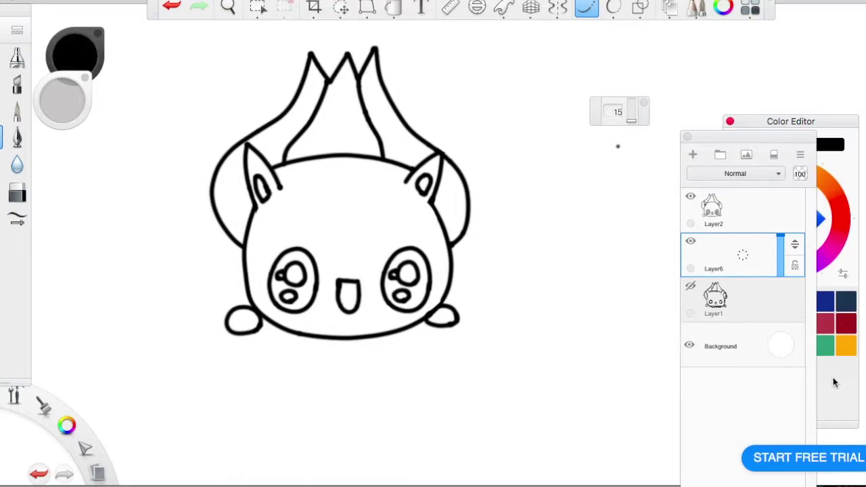
left_click(783, 227)
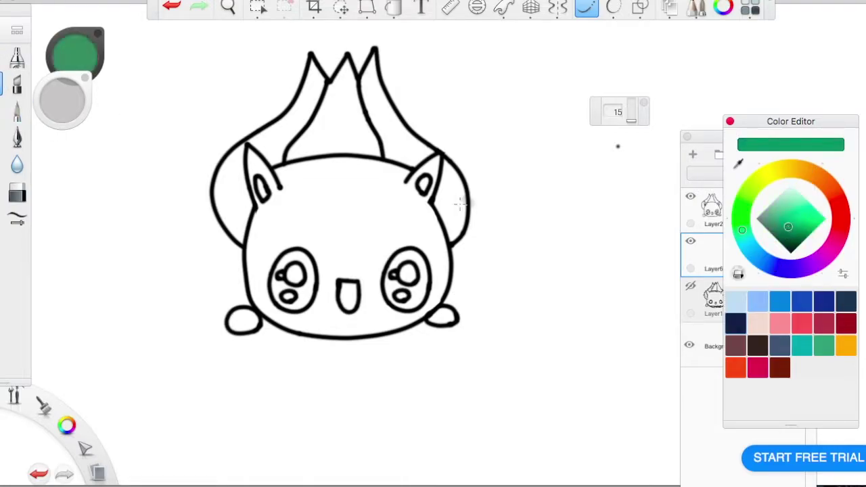
- Paint the whole bulb medium green and erase the colour outside its outlines
left_click_drag(290, 116, 553, 286)
key("super+z")
mouse_move(247, 231)
left_mouse_down()
mouse_move(248, 145)
mouse_move(312, 67)
mouse_move(380, 60)
mouse_move(383, 120)
mouse_move(487, 190)
mouse_move(440, 237)
left_mouse_up()
left_click(17, 193)
mouse_move(223, 162)
left_mouse_down()
mouse_move(308, 57)
mouse_move(287, 83)
left_mouse_up()
mouse_move(345, 56)
left_mouse_down()
mouse_move(389, 54)
mouse_move(393, 101)
mouse_move(467, 246)
mouse_move(456, 141)
mouse_move(423, 217)
left_mouse_up()
key("super+z")
left_click(163, 7)
mouse_move(261, 240)
left_mouse_down()
mouse_move(257, 189)
mouse_move(285, 193)
mouse_move(359, 172)
mouse_move(327, 180)
left_mouse_up()
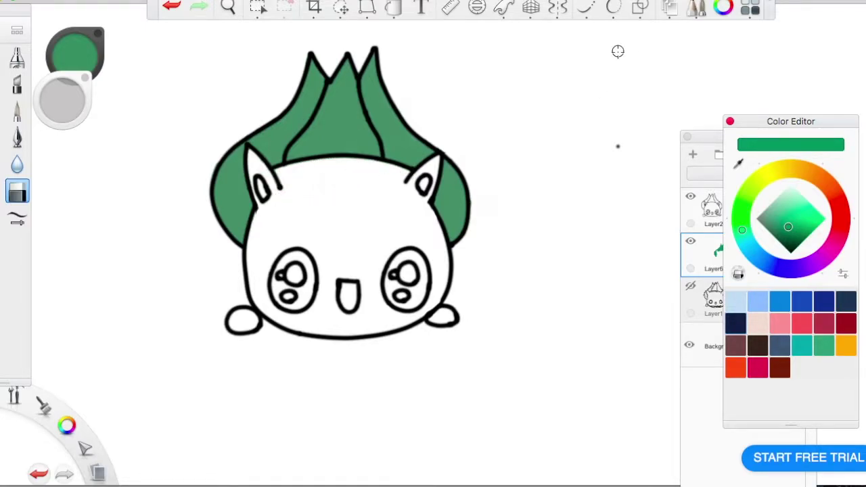
- Paint the head and ears light green and erase the colour outside the outline and inside the eyes and mouth
left_click(794, 214)
key("e")
mouse_move(271, 193)
left_mouse_down()
mouse_move(261, 301)
mouse_move(325, 182)
mouse_move(401, 169)
mouse_move(298, 217)
mouse_move(440, 244)
mouse_move(402, 300)
mouse_move(366, 322)
mouse_move(298, 298)
mouse_move(291, 335)
mouse_move(340, 247)
left_mouse_up()
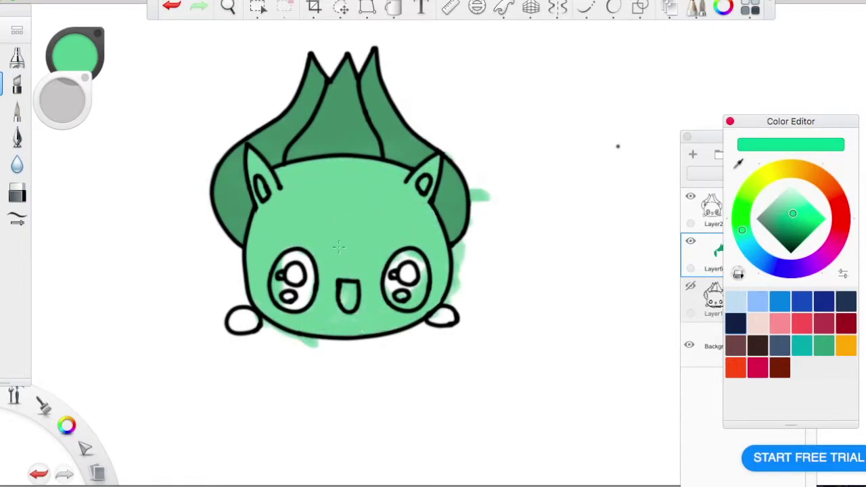
key("e")
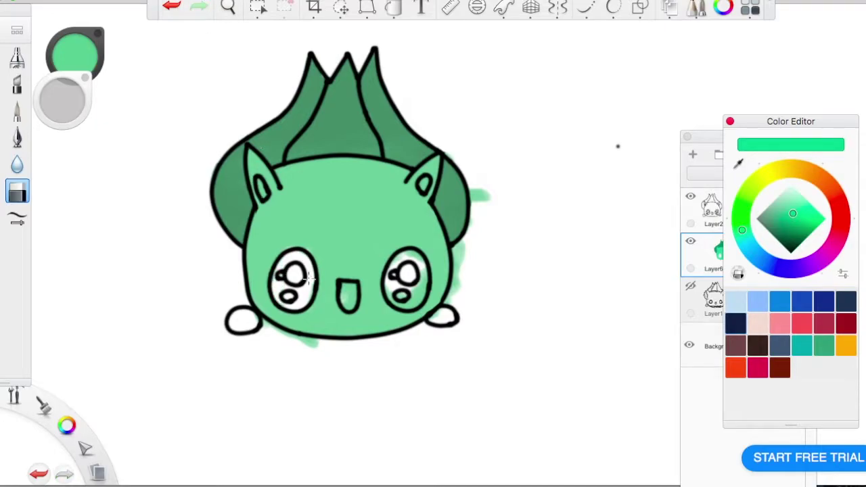
left_click_drag(436, 314, 458, 247)
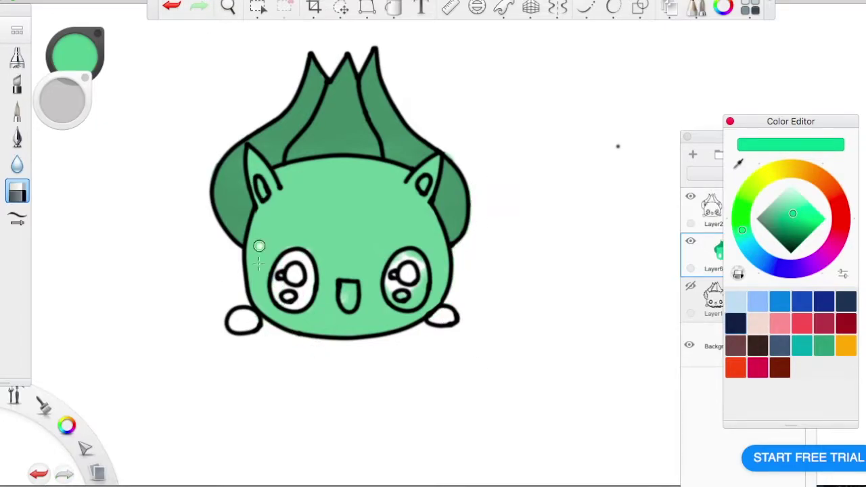
left_click_drag(417, 271, 420, 299)
- Paint both feet with the same light green as the head
key("e")
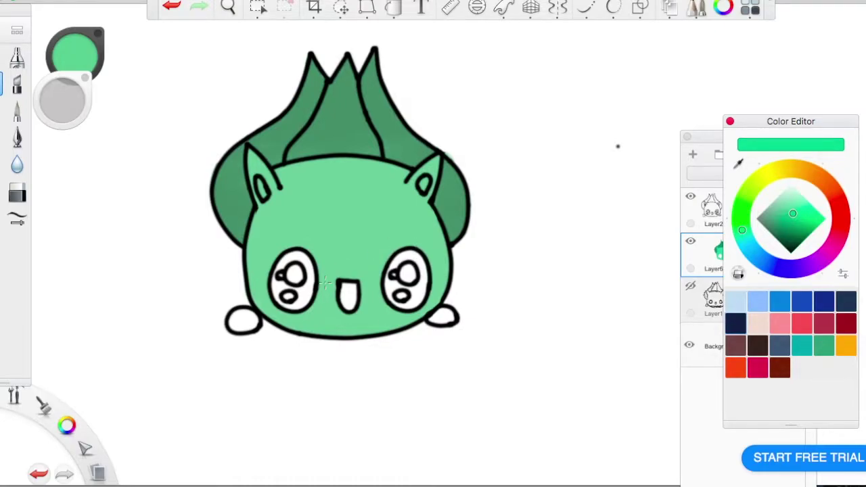
left_click_drag(245, 329, 238, 319)
left_click_drag(439, 318, 449, 313)
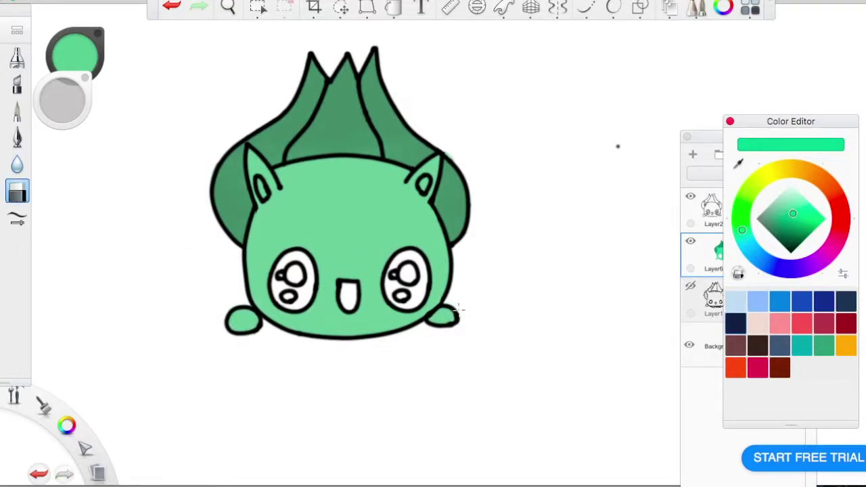
- Fill both eyes with black sampled from the line art, leaving the two larger highlights in each eye white
left_click(281, 284, "alt")
left_click_drag(281, 284, 308, 277)
mouse_move(400, 302)
left_mouse_down()
mouse_move(397, 280)
mouse_move(406, 286)
mouse_move(414, 271)
mouse_move(404, 303)
left_mouse_up()
left_click(17, 193)
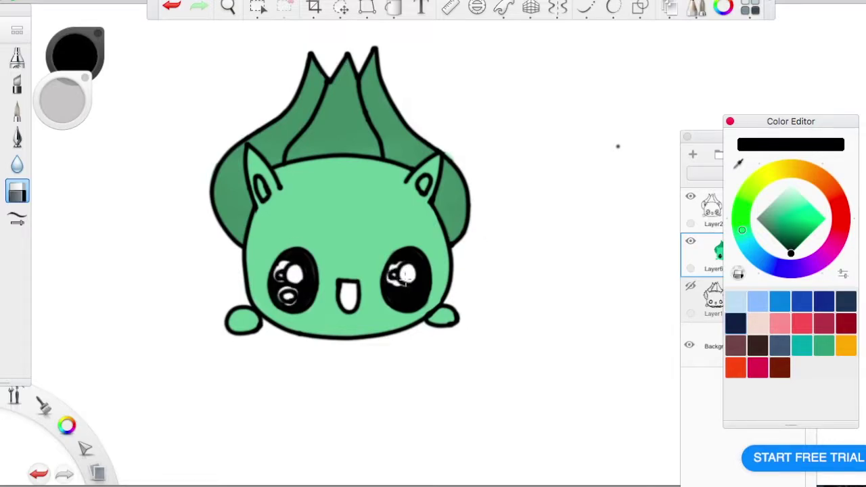
key("b")
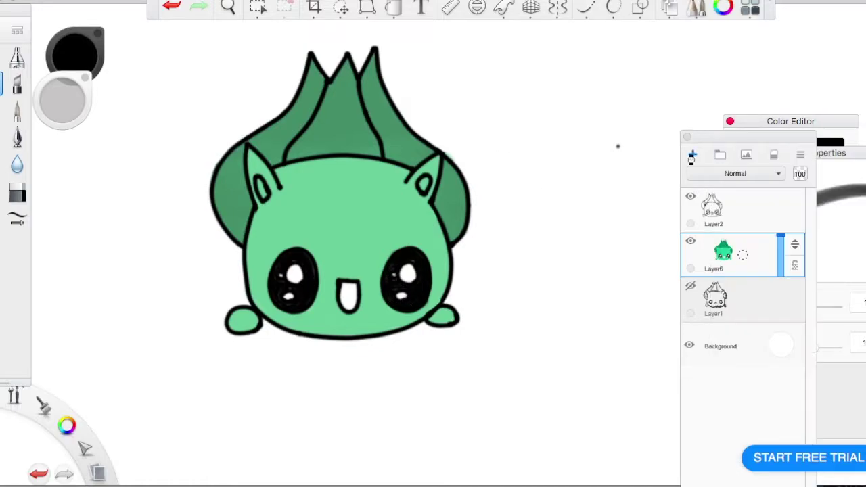
- Shade the bulb's petals on a new layer with a darker green Marker and erase the overspill
left_click(778, 223)
left_click_drag(737, 306, 754, 308)
left_click_drag(234, 166, 223, 237)
left_click(171, 7)
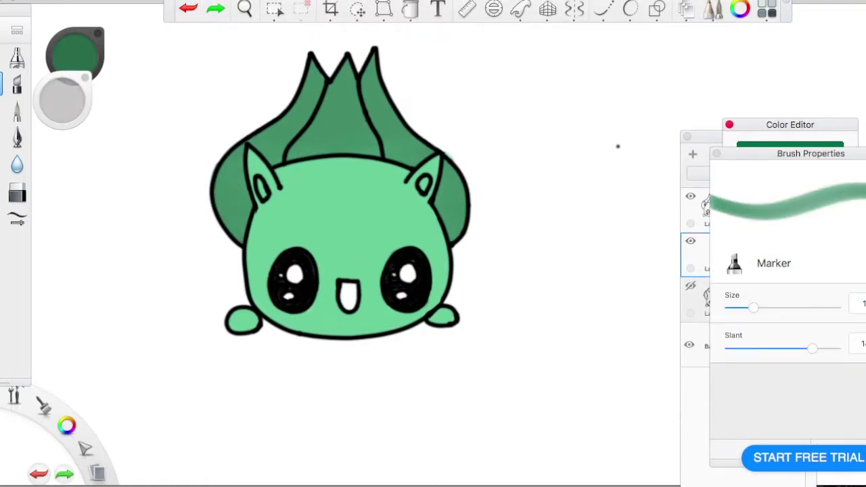
mouse_move(205, 163)
left_mouse_down()
mouse_move(222, 179)
mouse_move(339, 68)
mouse_move(420, 161)
left_mouse_up()
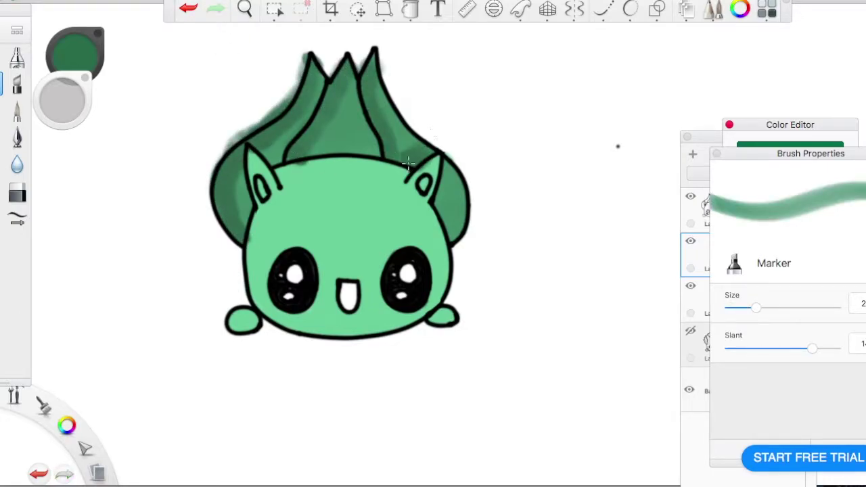
key("e")
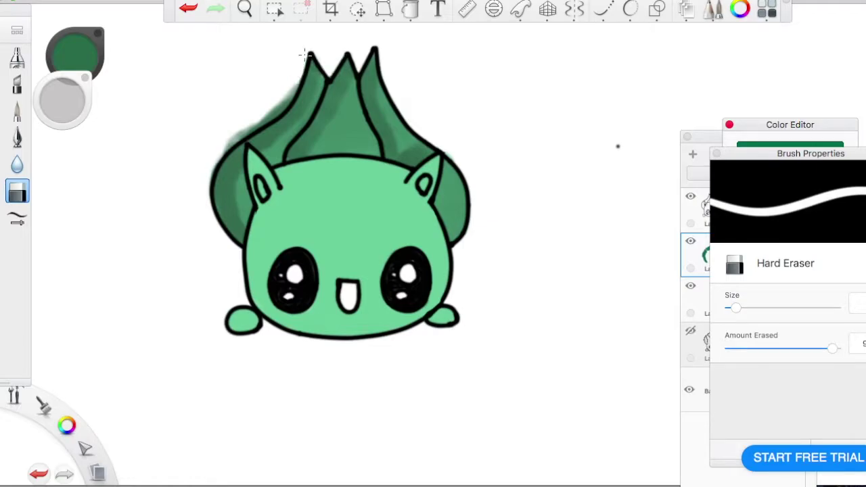
left_click_drag(304, 56, 224, 107)
- Shade the left and lower-left edge of the face with a slightly brighter dark green
left_click(812, 220)
left_click_drag(811, 220, 791, 232)
key("ctrl+z")
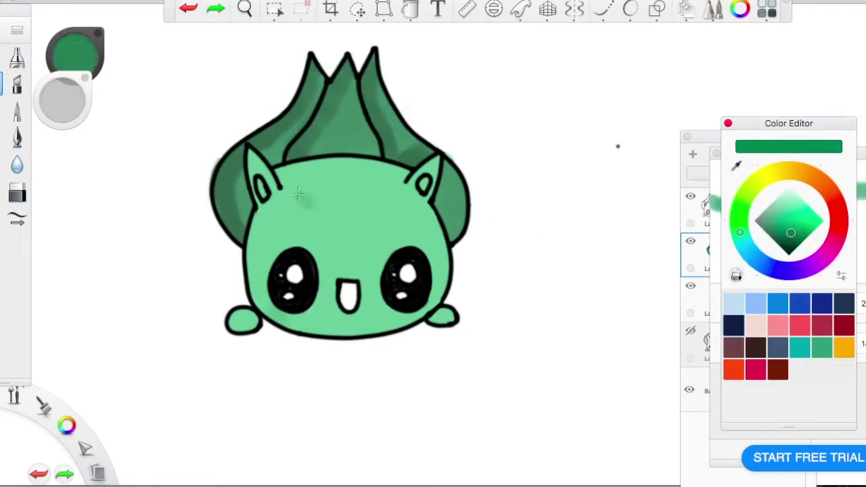
left_click_drag(284, 237, 271, 311)
key("ctrl+z")
left_click_drag(250, 244, 298, 325)
left_click_drag(257, 152, 266, 313)
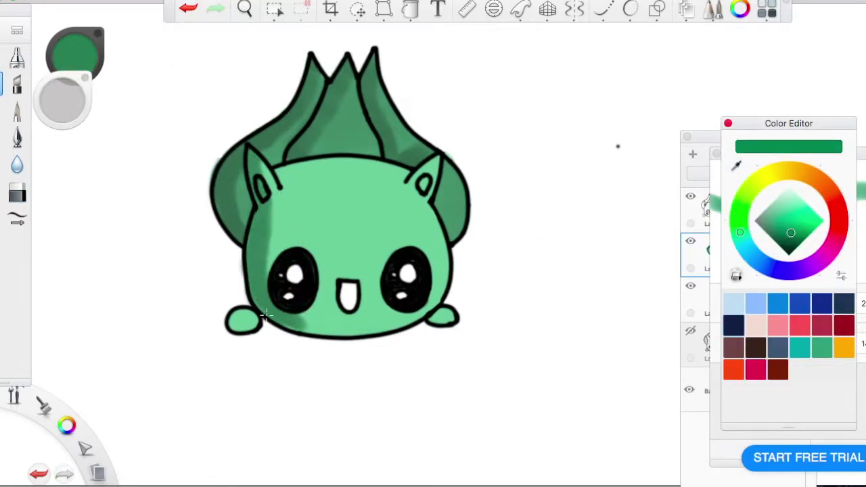
- Choose a strong pinkish red and fill the open mouth with it
left_click(838, 232)
left_click(810, 220)
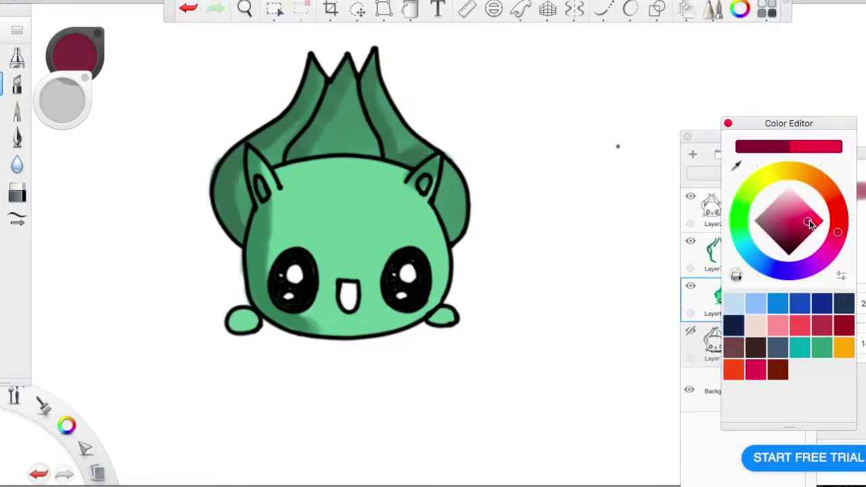
left_click_drag(344, 288, 353, 306)
- Shade the lower right side of the bulb on its shading layer with dark green sampled from the bulb
left_click(704, 251)
left_click(234, 198, "alt")
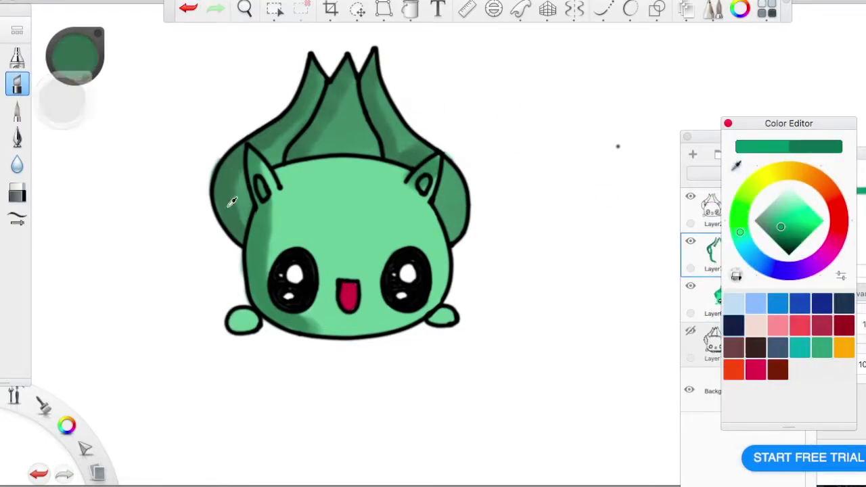
left_click_drag(440, 197, 462, 241)
- Highlight the bulb's left lobe beside the ear with a light mint green Chisel Tip Pen at size 10, undoing the oversized trial strokes
left_click(420, 224, "alt")
left_click(17, 83)
left_click_drag(244, 204, 247, 181)
key("super+z")
left_click_drag(713, 311, 700, 311)
left_click_drag(247, 203, 244, 149)
key("super+z")
left_click_drag(700, 311, 690, 311)
mouse_move(247, 193)
left_mouse_down()
mouse_move(244, 206)
mouse_move(248, 144)
left_mouse_up()
- Highlight the edges of the three bulb petals and the right lobe in light mint green, and erase the overspill
left_click_drag(305, 125, 322, 67)
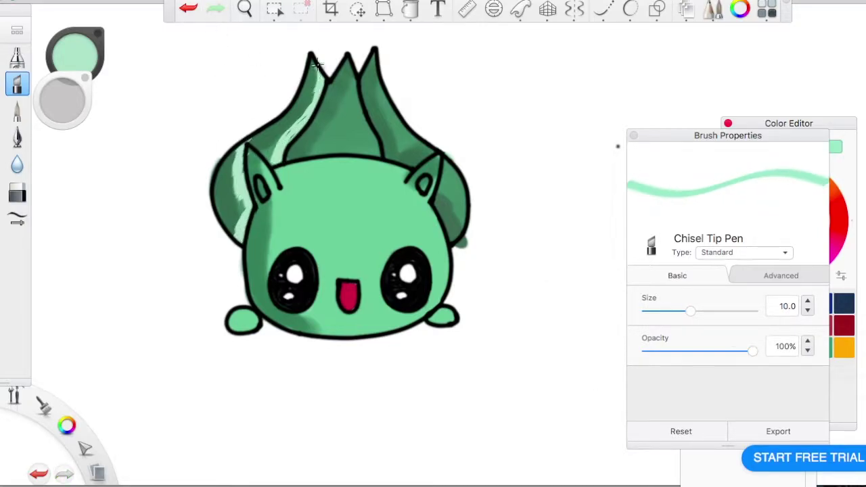
left_click_drag(373, 152, 346, 65)
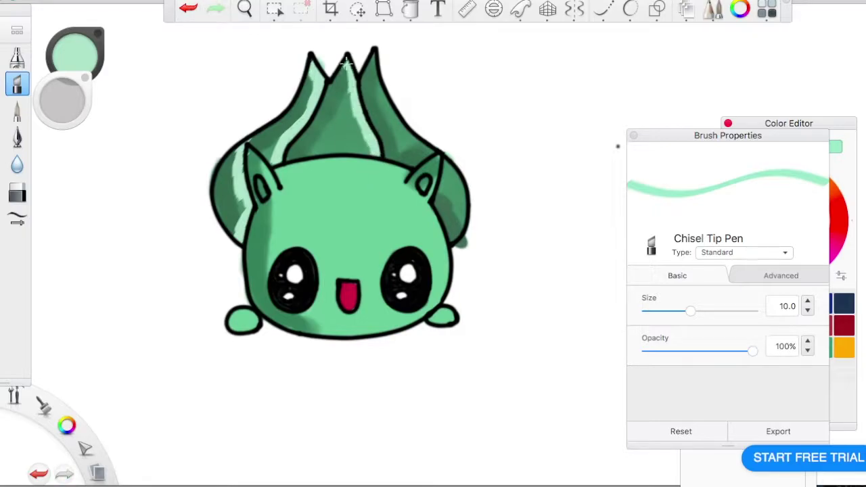
left_click_drag(446, 181, 383, 57)
left_click_drag(413, 154, 429, 126)
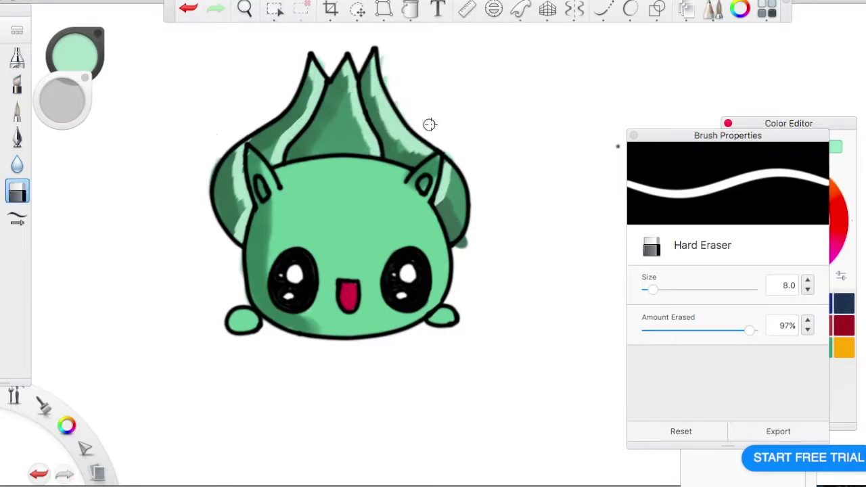
- Highlight the right edge of the face, both ears and the paws with a very pale mint green
left_click_drag(421, 203, 447, 285)
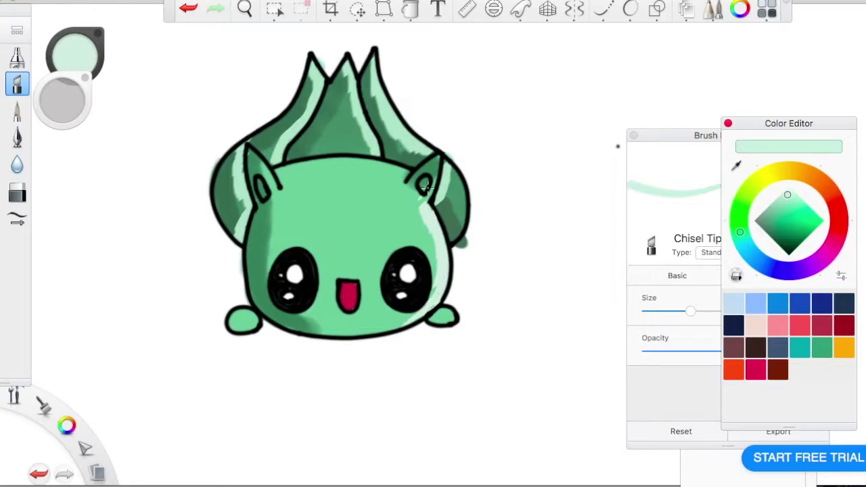
left_click_drag(250, 147, 273, 189)
- Add a pale pink highlight to the mouth using its sampled hue, and tint the large highlight in each eye with the same pink
left_click(737, 165)
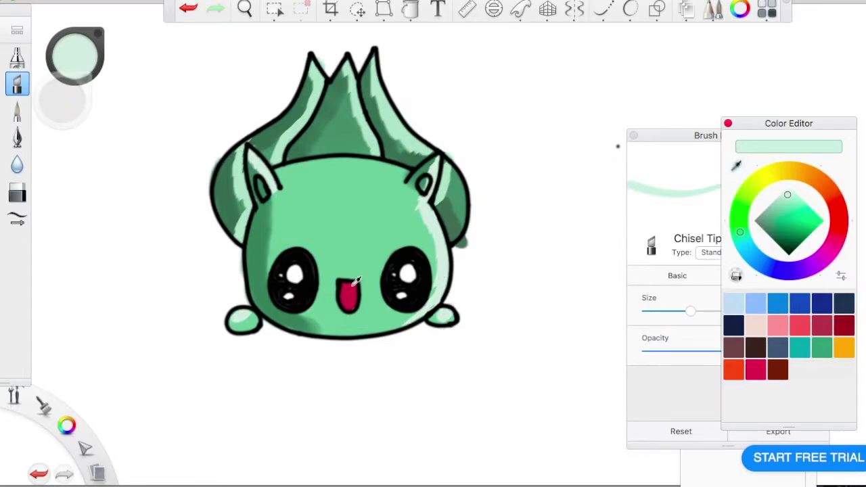
left_click(349, 292)
left_click(789, 194)
left_click_drag(789, 194, 789, 192)
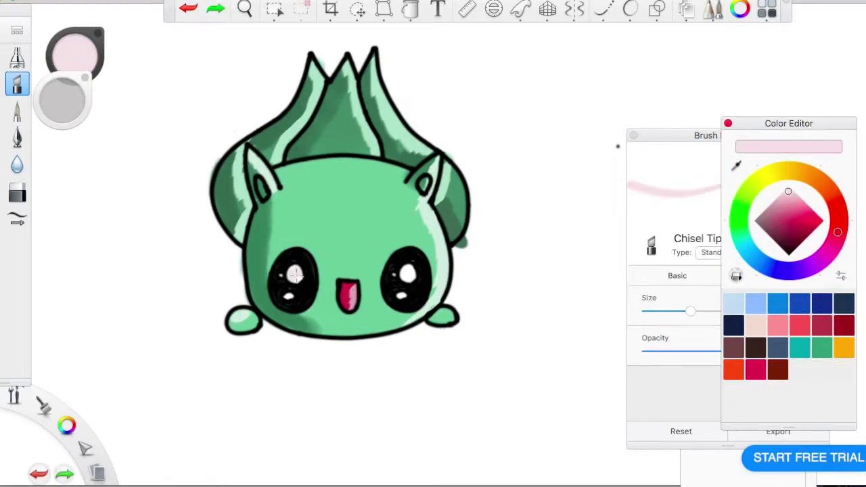
left_click(18, 194)
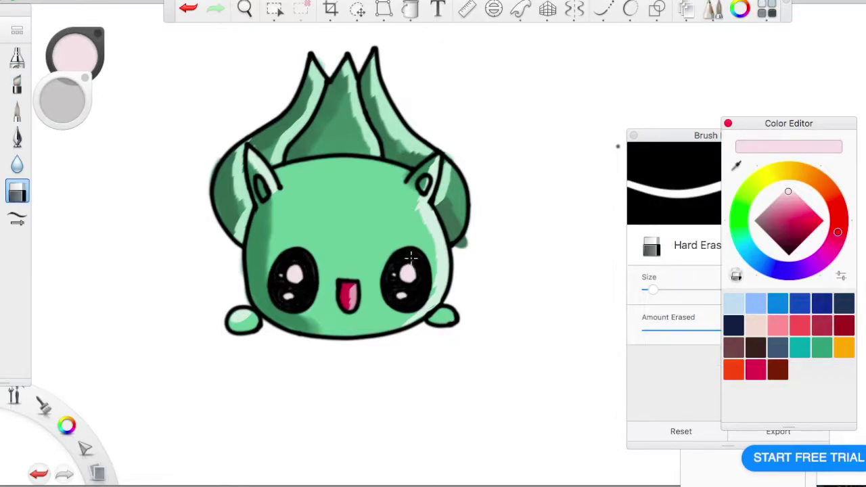
- Write a text-layer note: "Hey guys!! I just wanted to let you all know I may not be able to post every day anymore."
key("e")
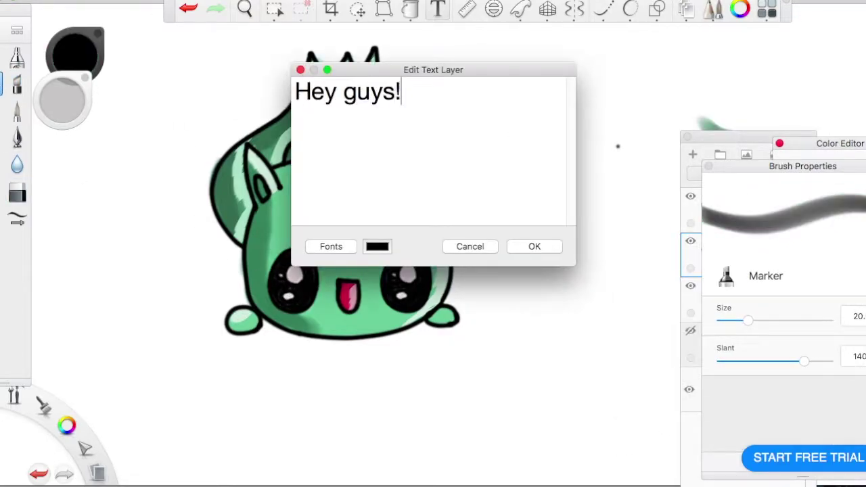
type("! I just wanted to let you all know I may not be able to post every day anmy")
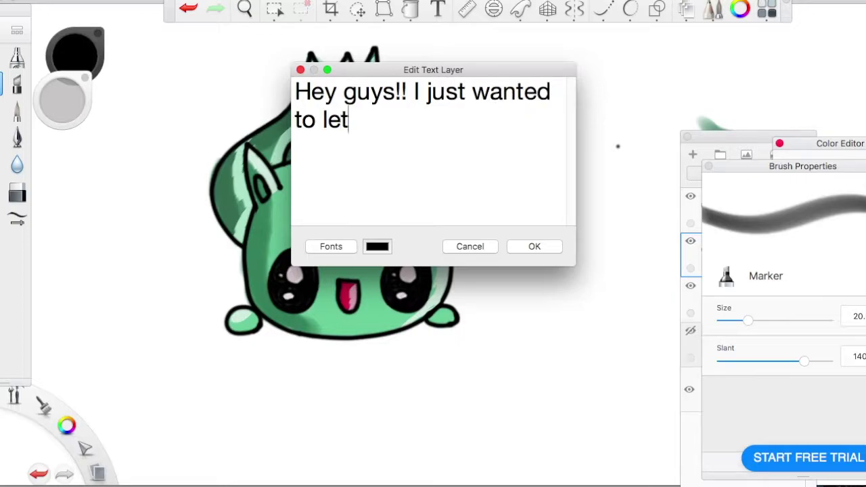
key("BackSpace")
key("BackSpace")
type("ymore. This is just because I")
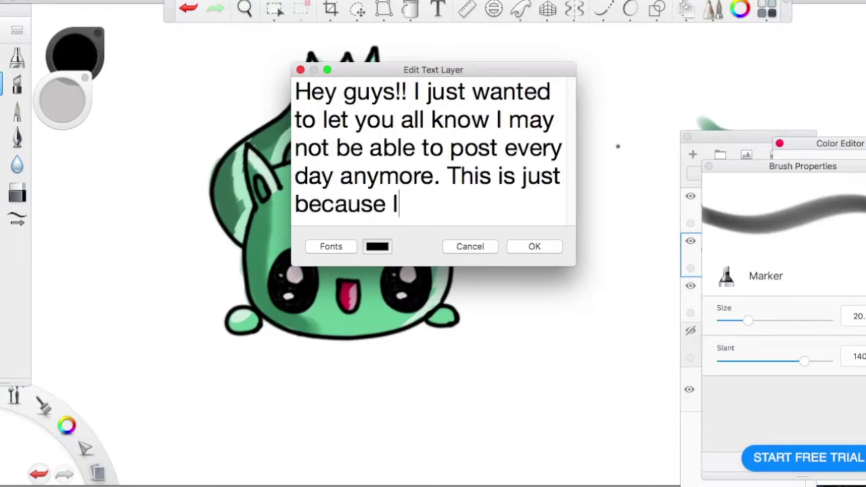
- Extend the note about spending more time on entertaining videos such as animations, promise speed art videos almost every day, and end with "Thanks!!!"
type(" want to be able to spend more time on more entertaining videos such as animations. But I will still try to get out speed art videos as")
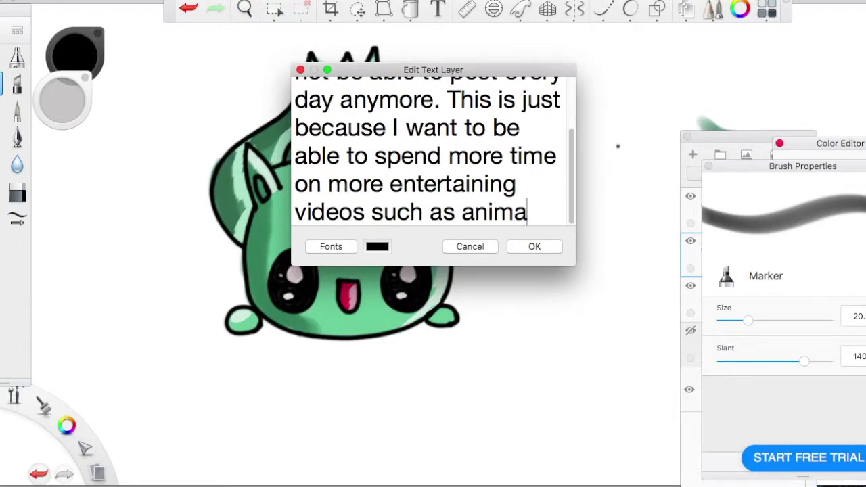
key("BackSpace")
type("lmost every day")
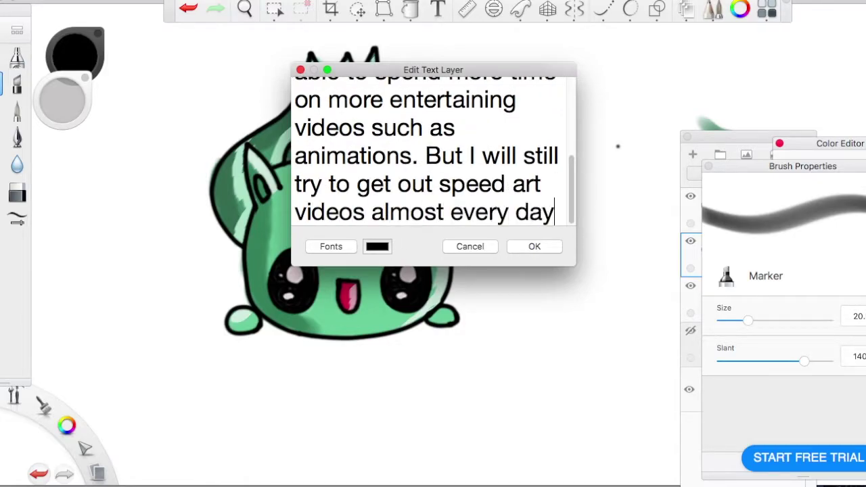
scroll(469, 151, "up", 5)
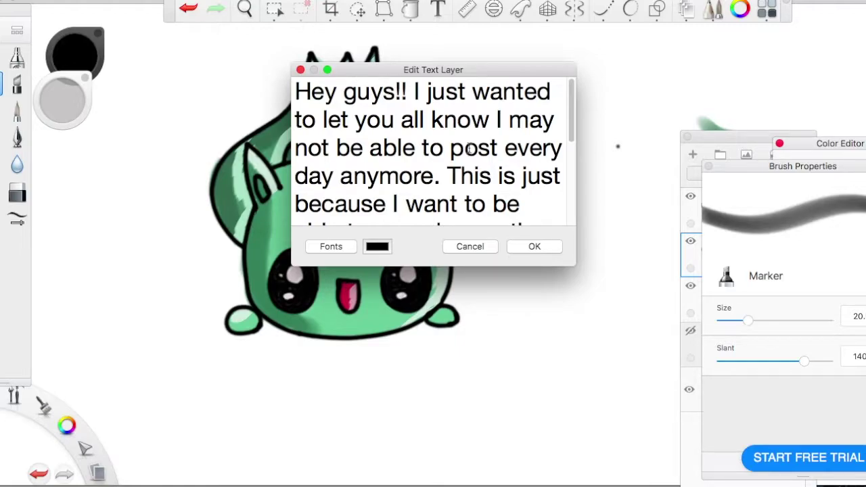
scroll(469, 149, "down", 5)
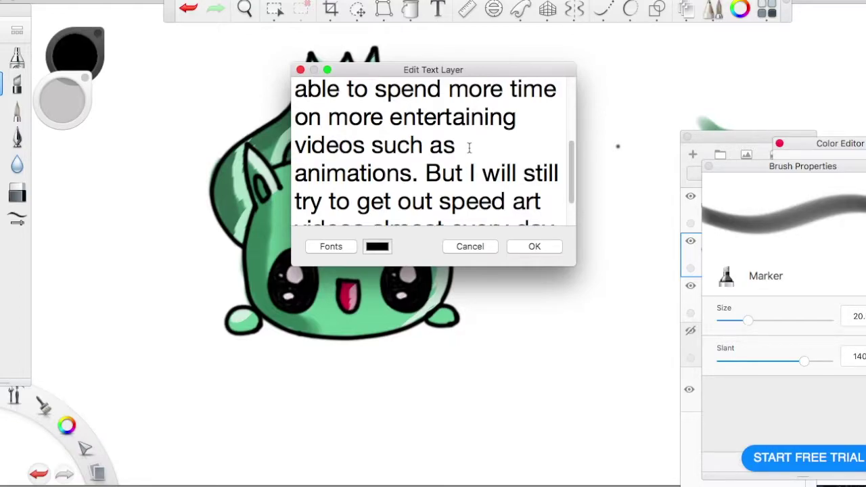
scroll(469, 148, "down", 2)
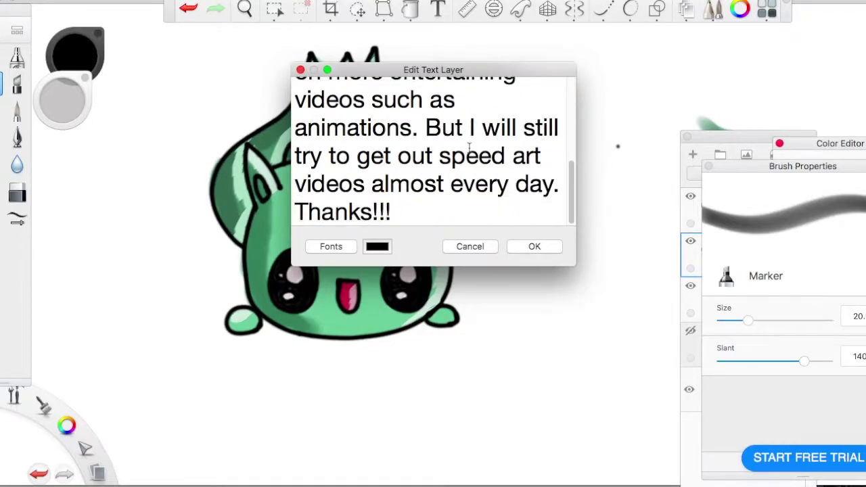
left_click(534, 246)
- Sign the artist's name in medium green with the Inking Pen in the empty area beside the character's left paw
left_click(829, 144)
left_click(17, 138)
left_click_drag(78, 270, 145, 289)
left_click_drag(85, 304, 87, 319)
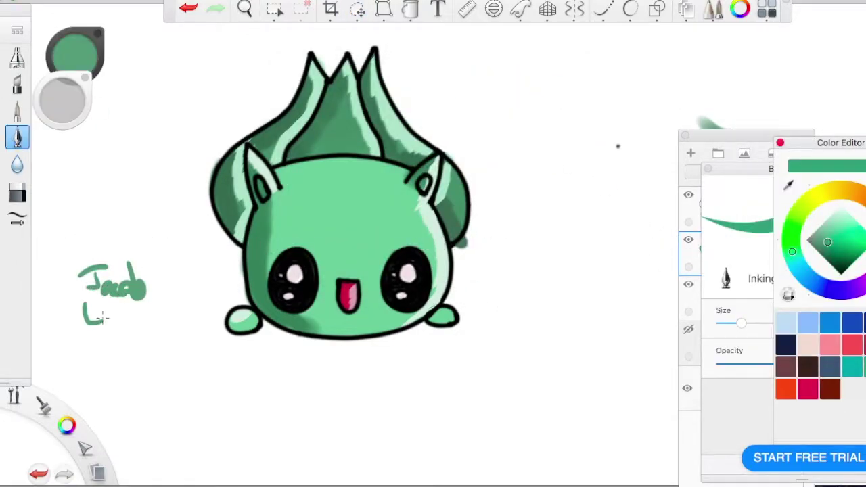